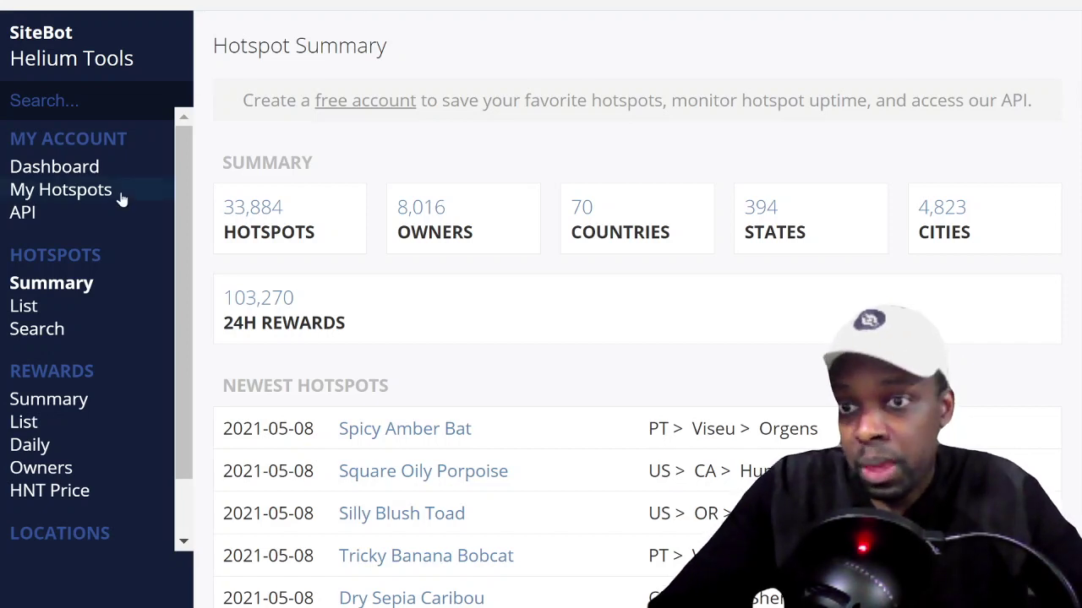
# - Open the breakdown by country, view GB's hotspot list and return to the countries
pyautogui.scroll(-3, 149, 310)
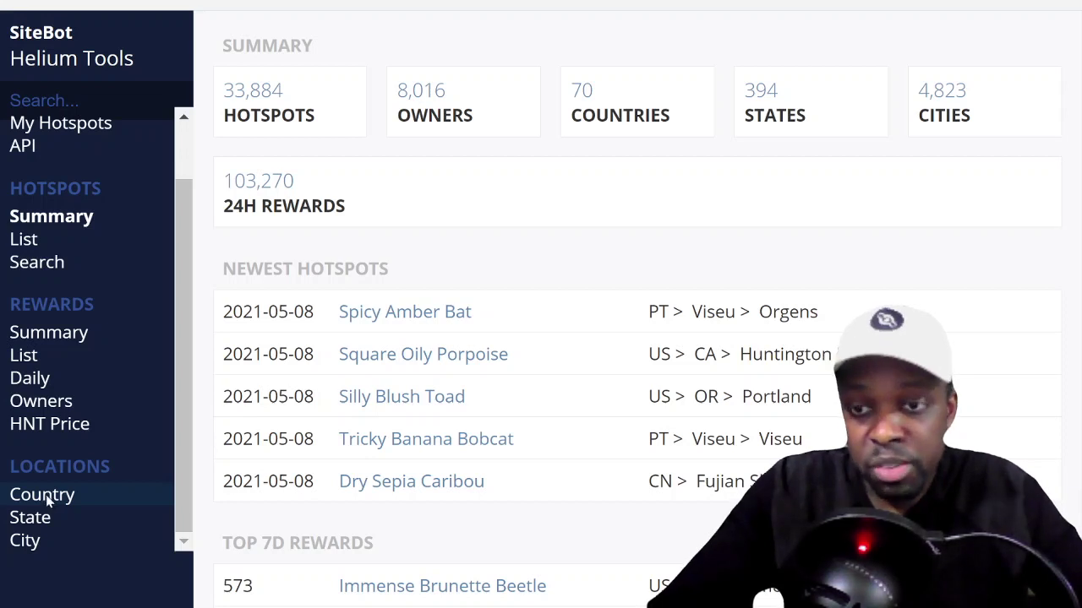
pyautogui.click(46, 502)
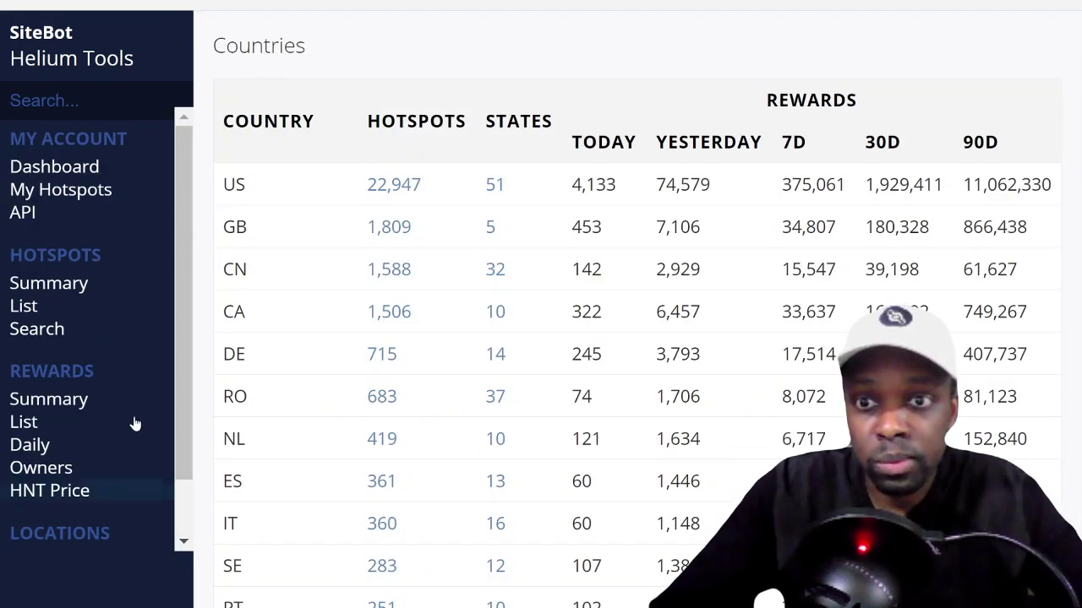
pyautogui.click(402, 230)
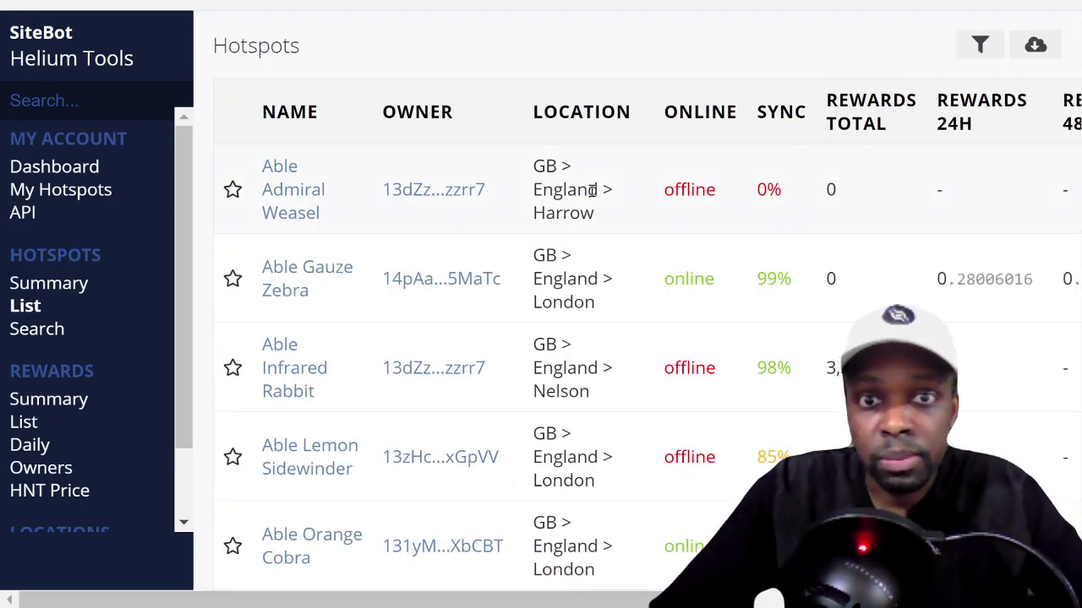
pyautogui.scroll(-3, 592, 197)
pyautogui.scroll(3, 591, 196)
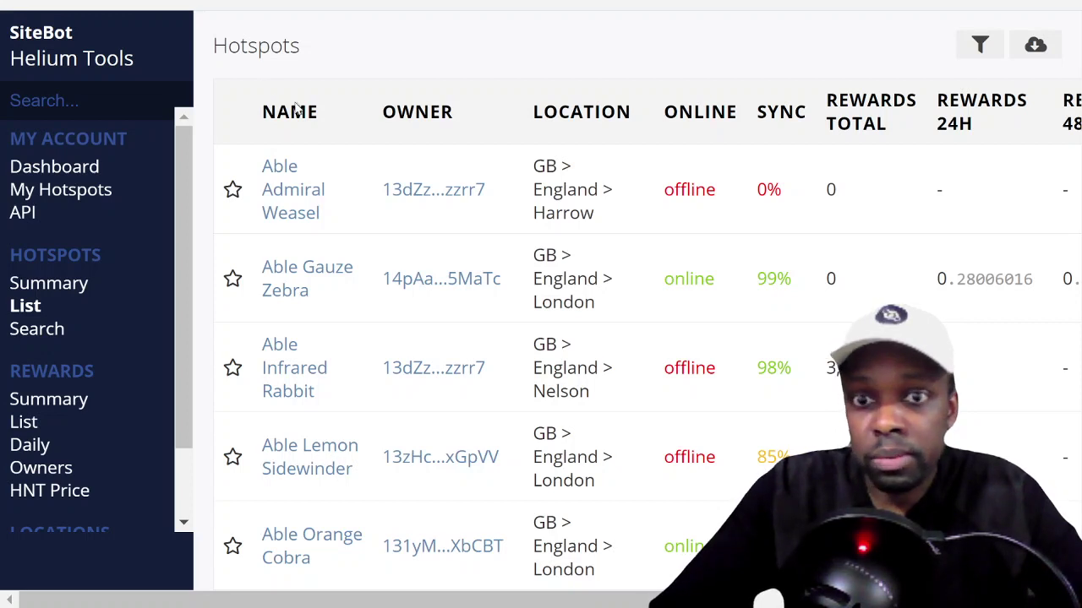
pyautogui.hotkey('alt', 'Left')
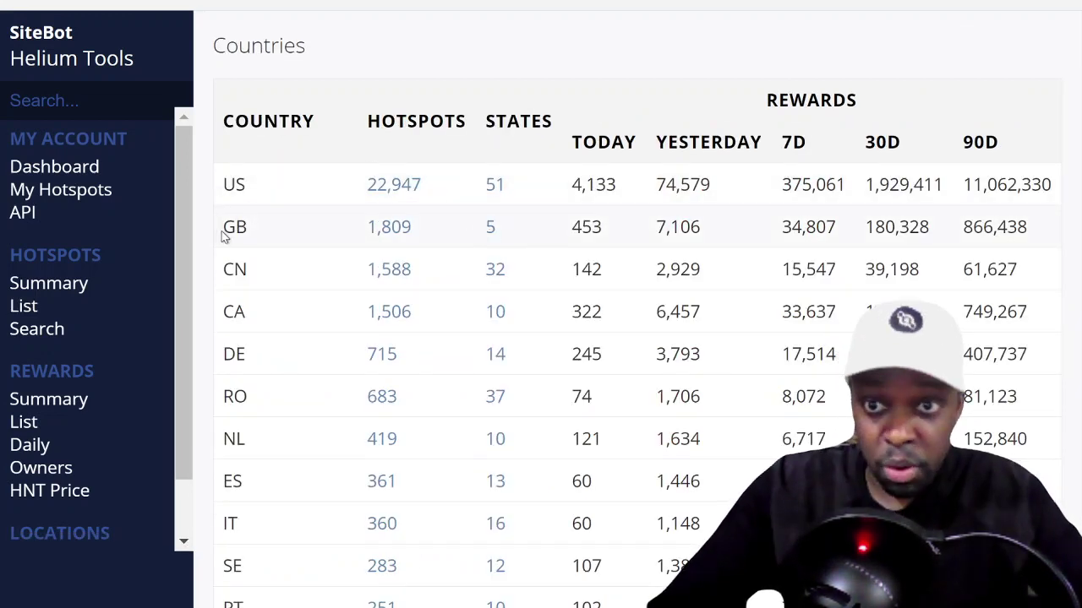
# - Open GB's state breakdown and examine England's rewards for yesterday, 7D and 90D, plus the Cymru entry
pyautogui.click(491, 228)
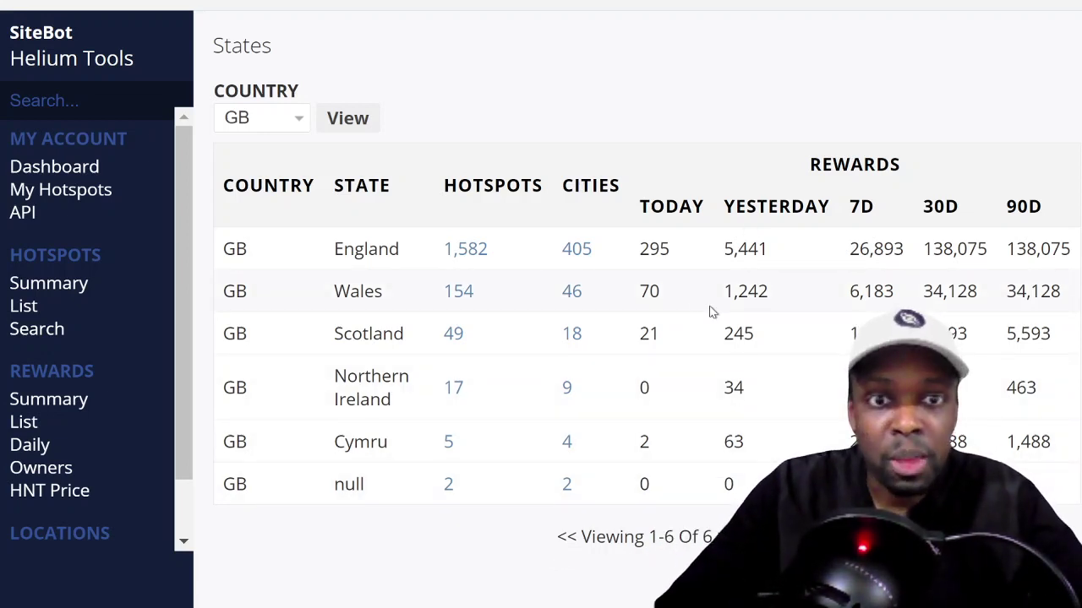
pyautogui.doubleClick(742, 253)
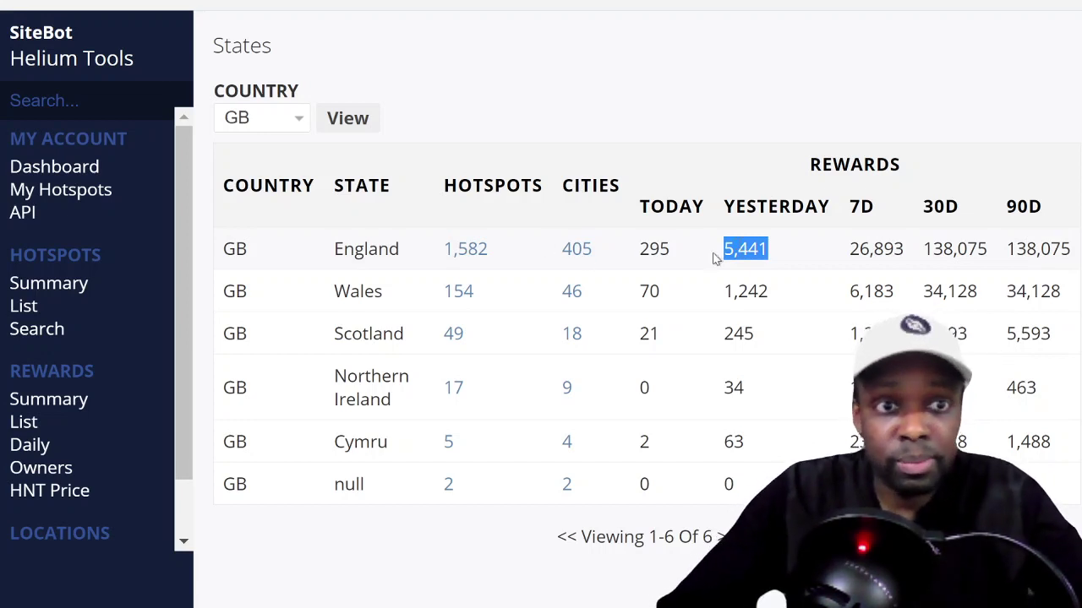
pyautogui.click(869, 265)
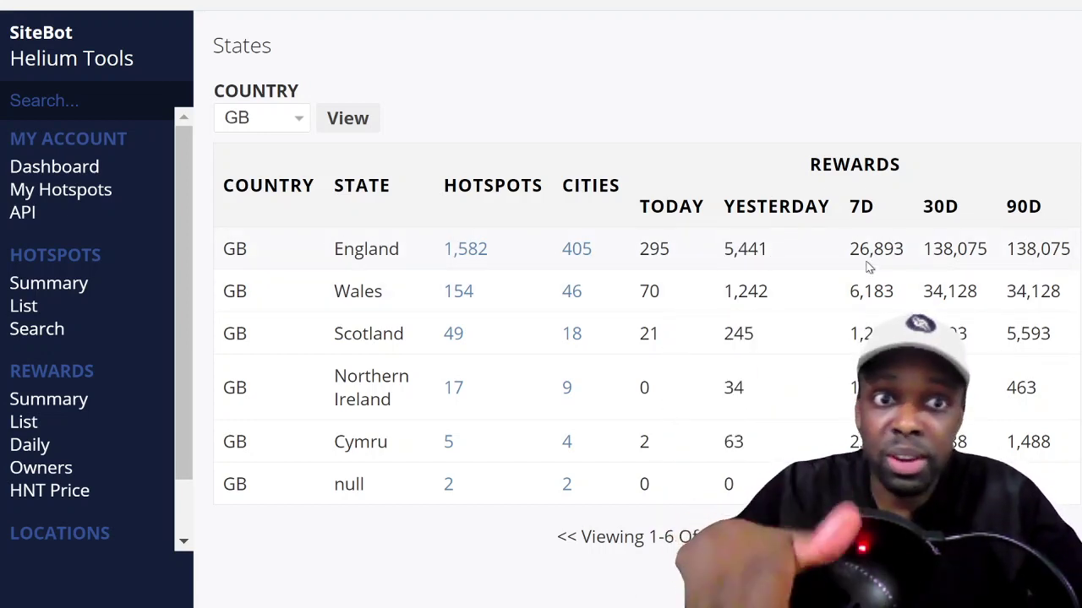
pyautogui.doubleClick(881, 252)
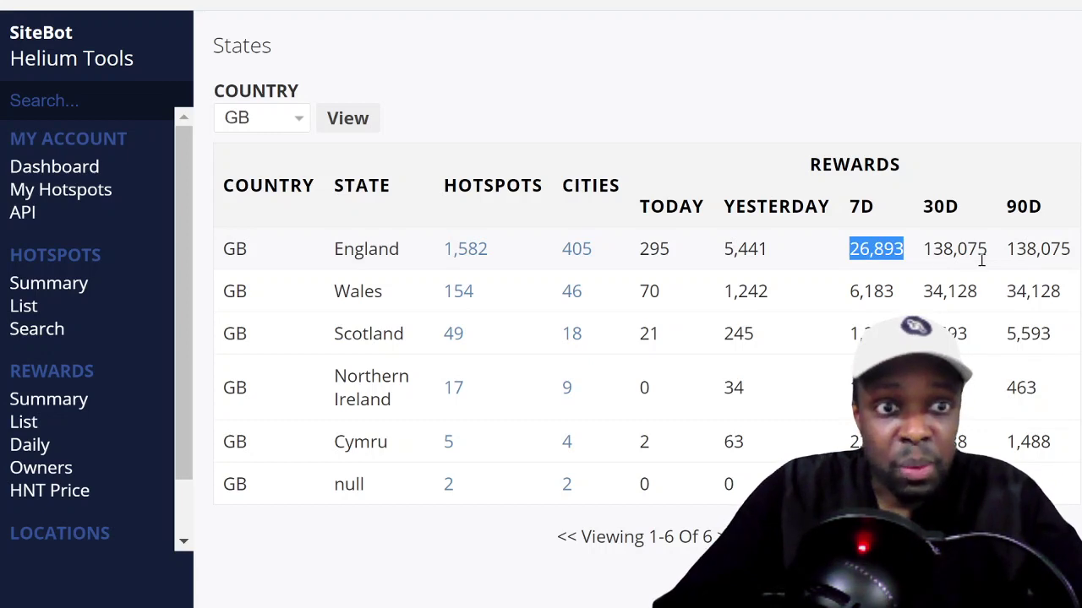
pyautogui.doubleClick(1017, 259)
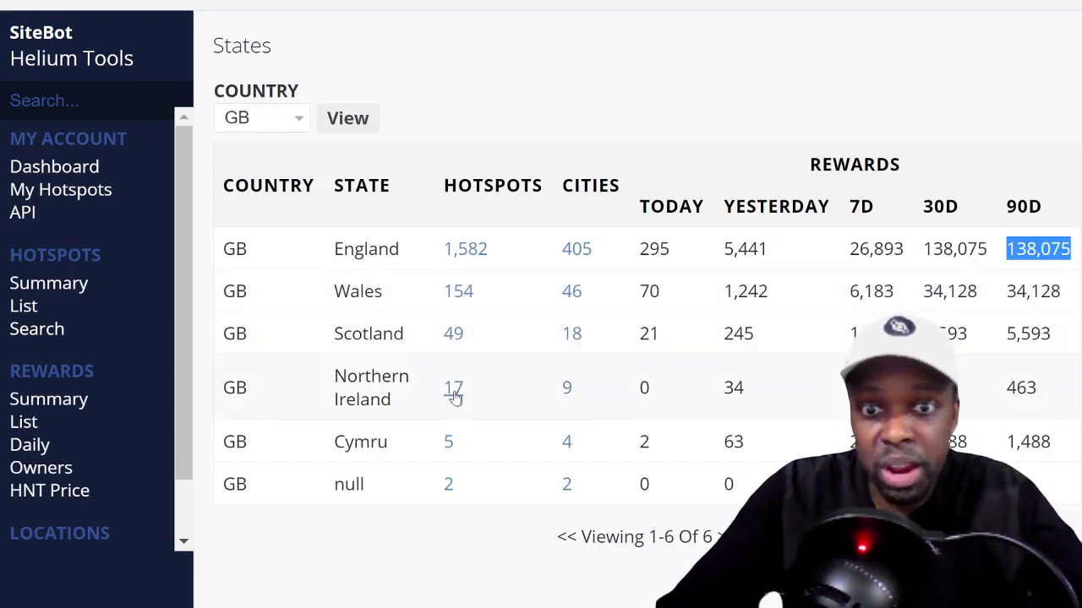
pyautogui.doubleClick(358, 443)
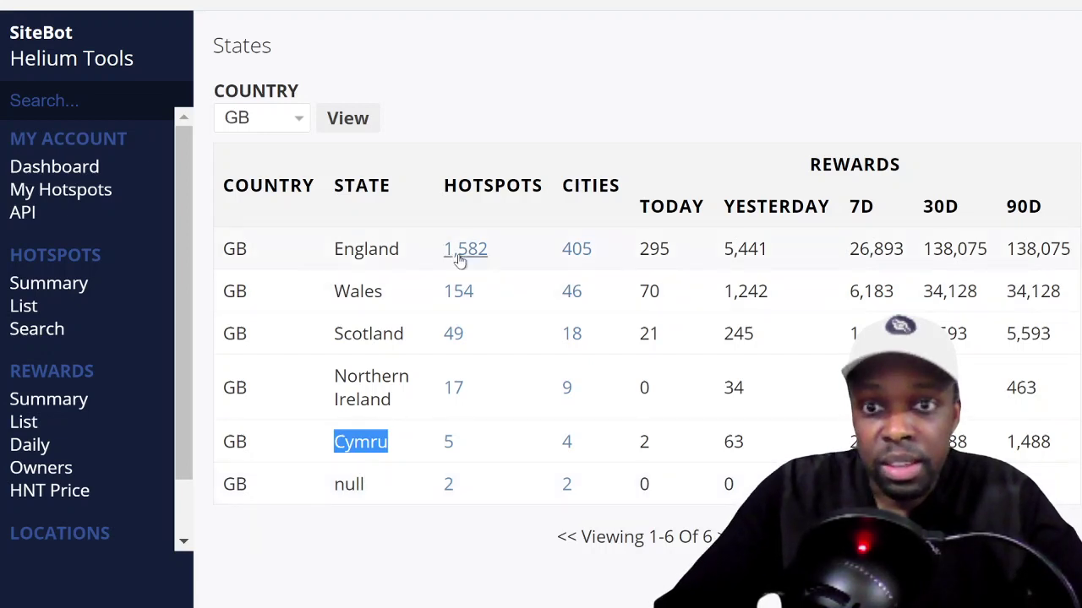
# - Open England's city breakdown and examine the hotspots and rewards per city down the list
pyautogui.click(577, 251)
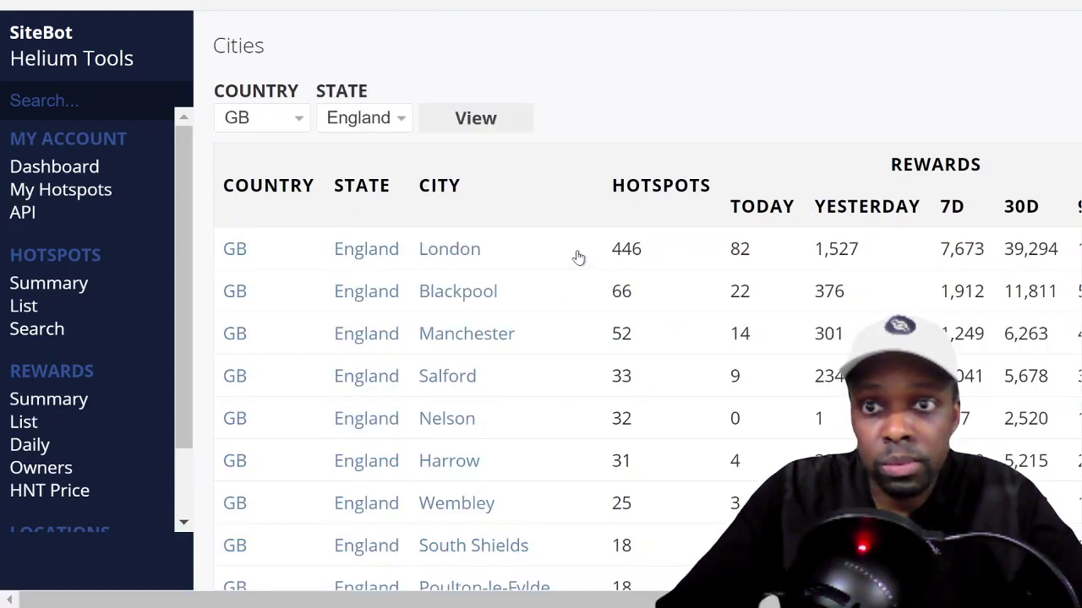
pyautogui.scroll(-1, 578, 257)
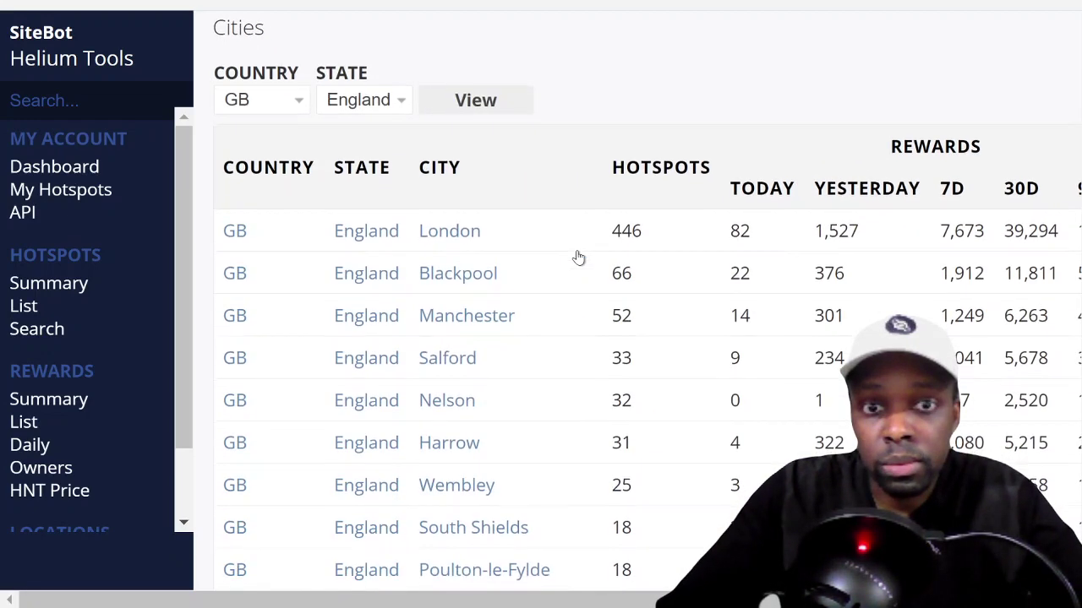
pyautogui.scroll(-2, 578, 256)
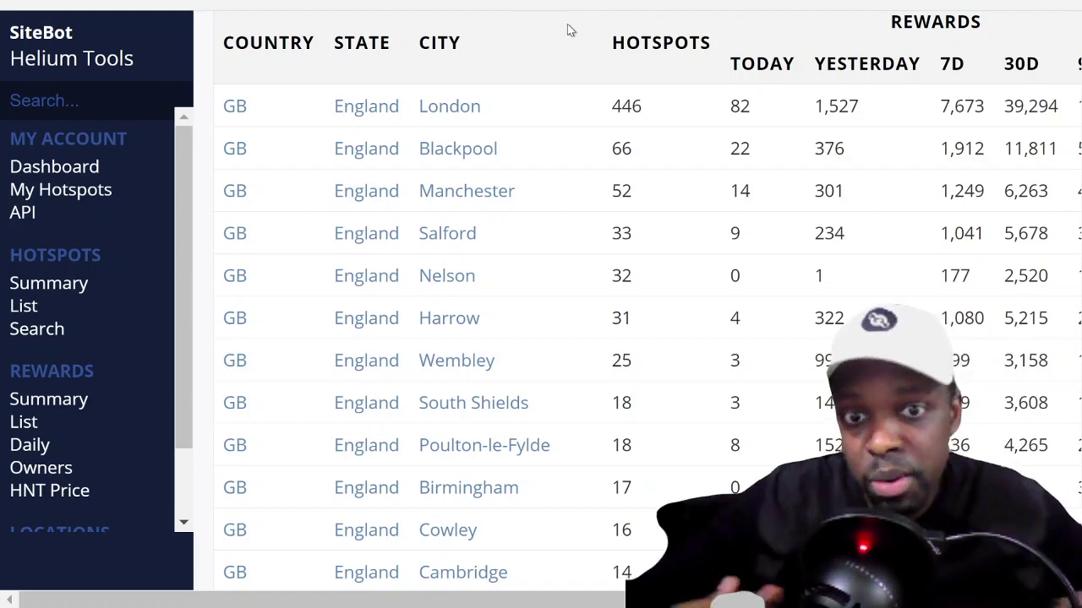
pyautogui.scroll(-3, 507, 212)
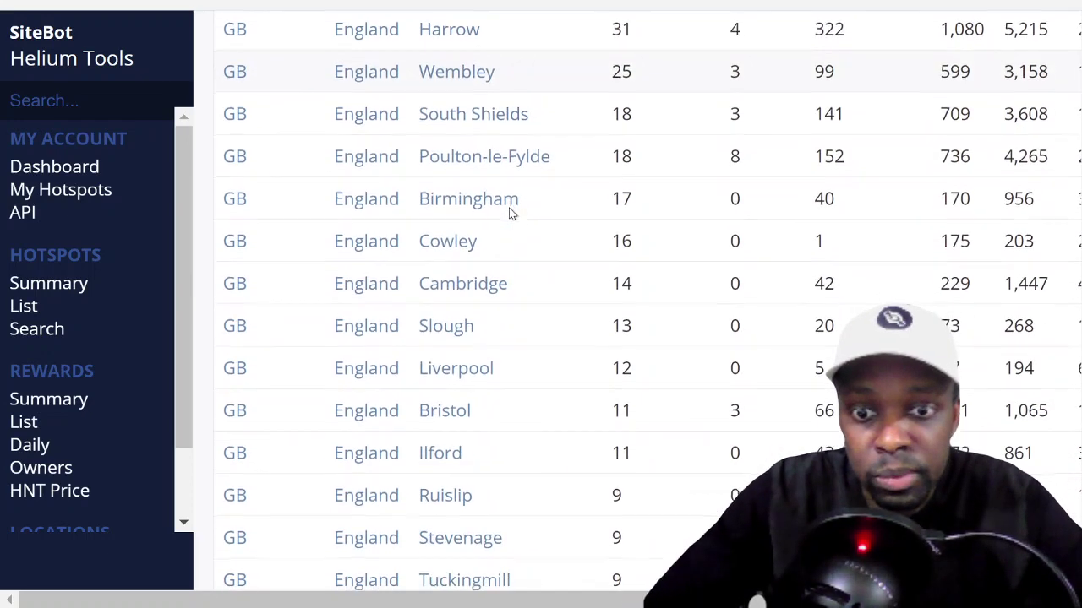
pyautogui.scroll(-10, 510, 213)
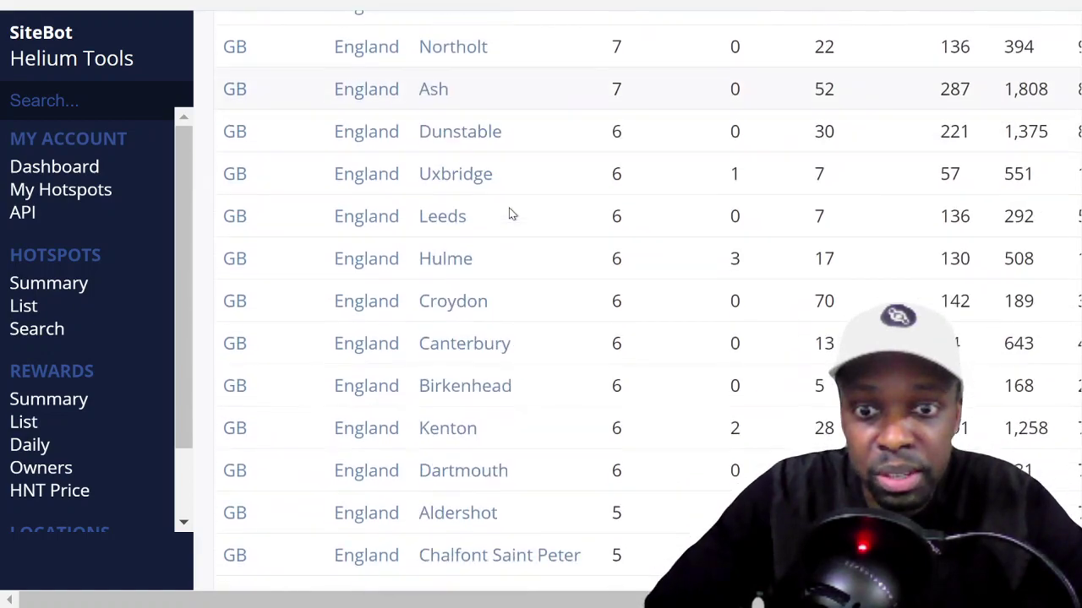
pyautogui.scroll(-14, 509, 213)
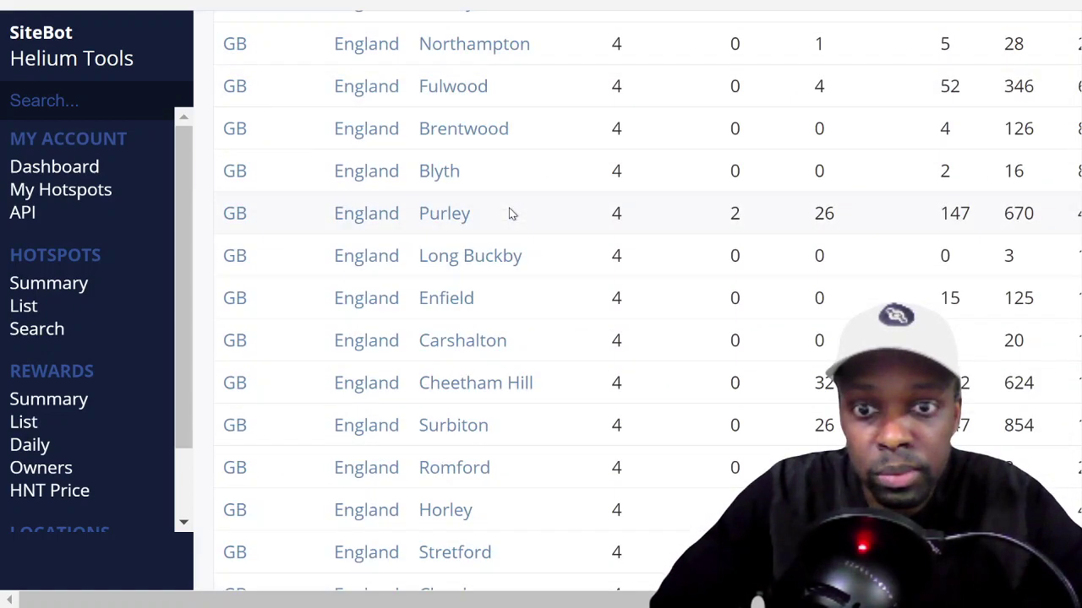
pyautogui.scroll(-10, 510, 213)
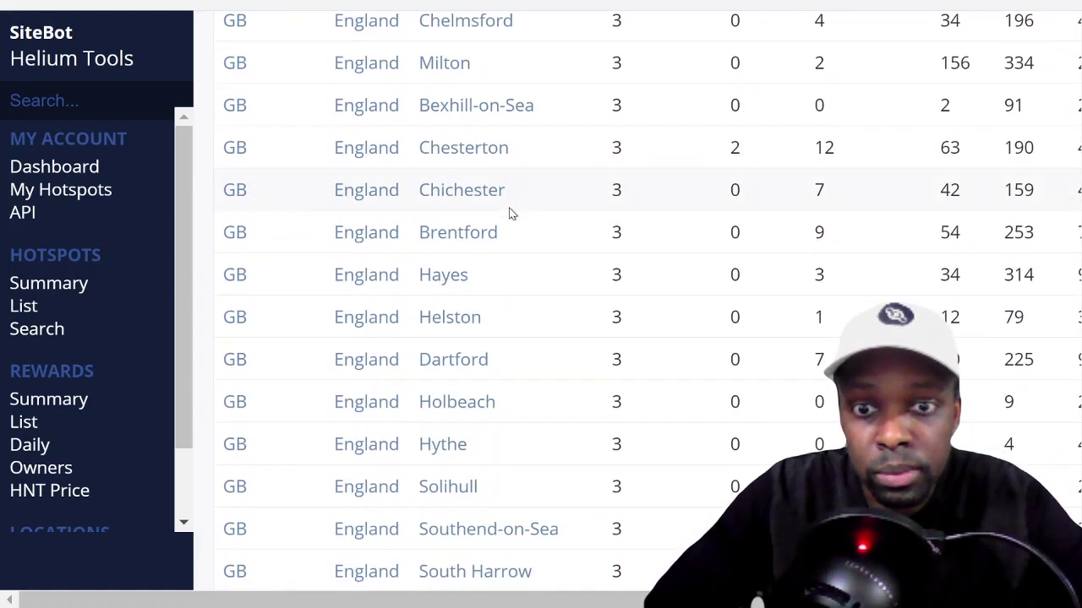
pyautogui.scroll(17, 509, 212)
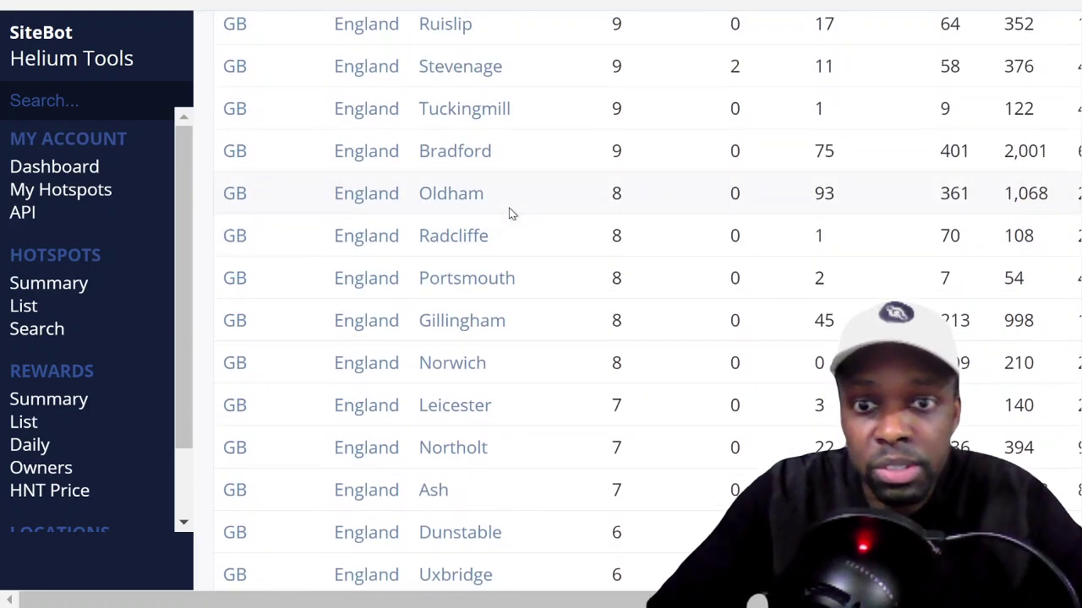
pyautogui.scroll(20, 510, 213)
pyautogui.scroll(-20, 509, 213)
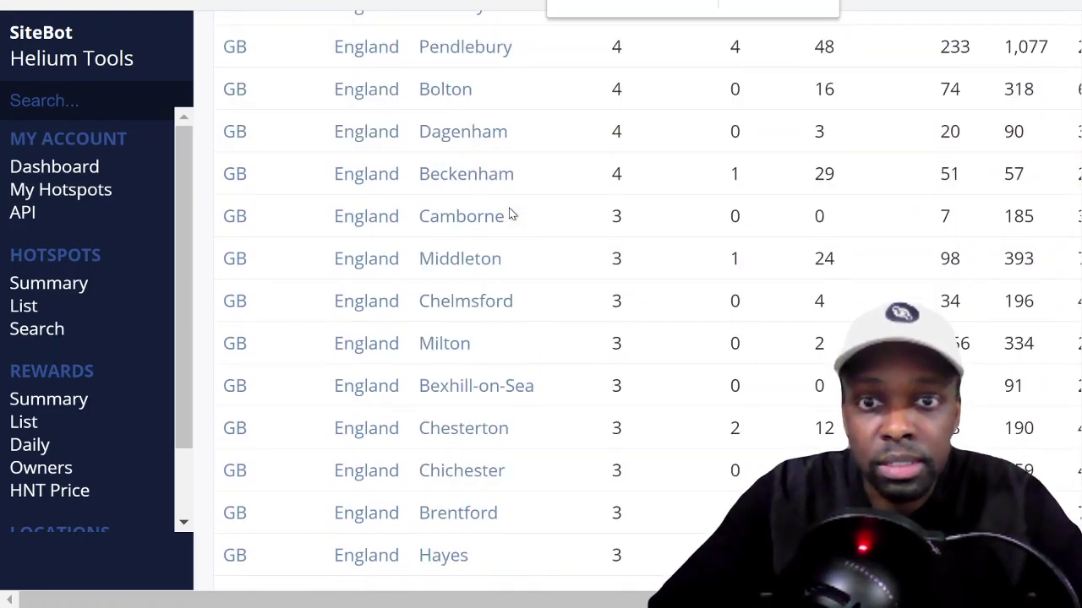
# - Search the England cities page for "Chel", close the search and return to the start of the list
pyautogui.write('Chel')
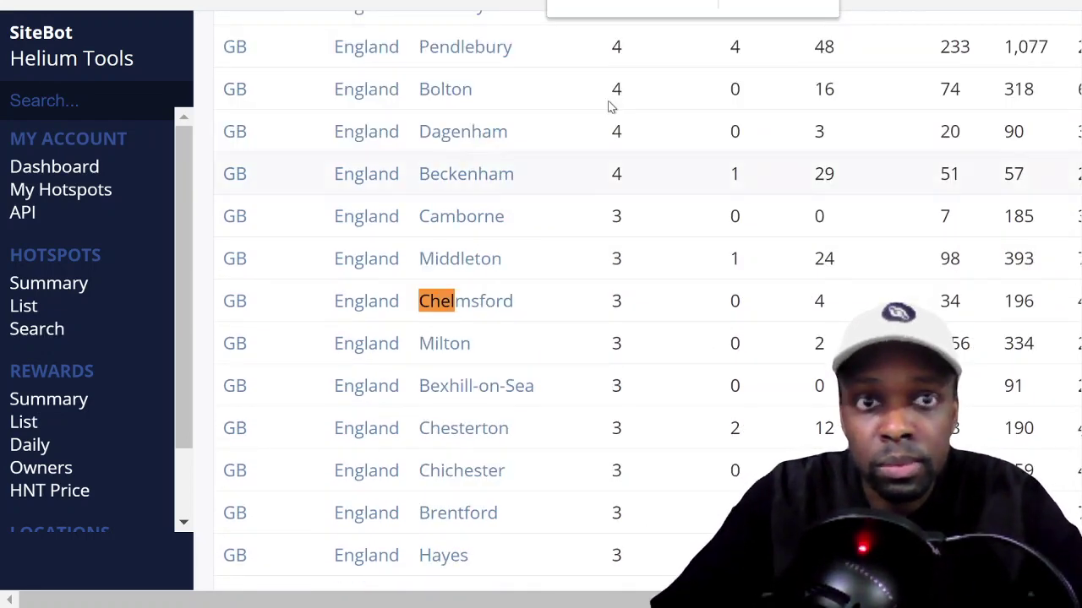
pyautogui.click(808, 11)
pyautogui.scroll(20, 701, 147)
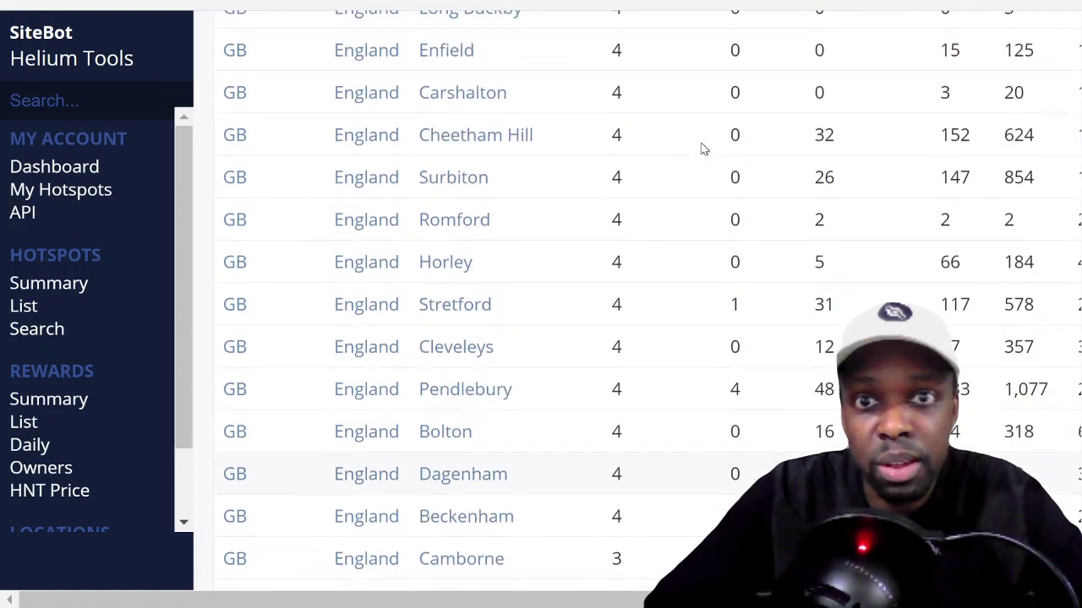
pyautogui.scroll(12, 702, 148)
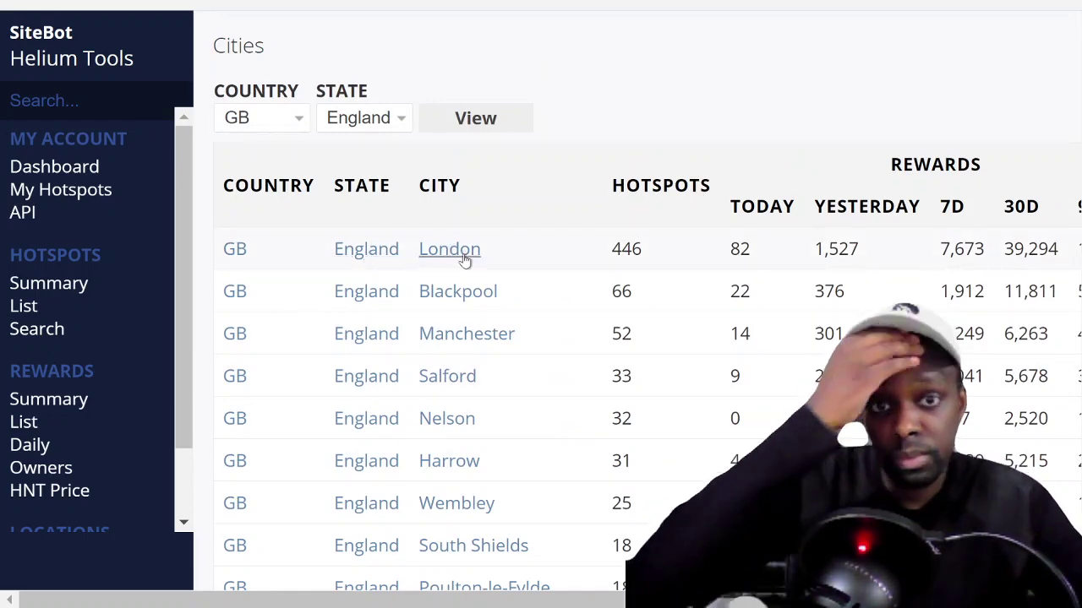
# - Open London's hotspot list and apply a filter sorting by reward in A-Z order
pyautogui.click(464, 251)
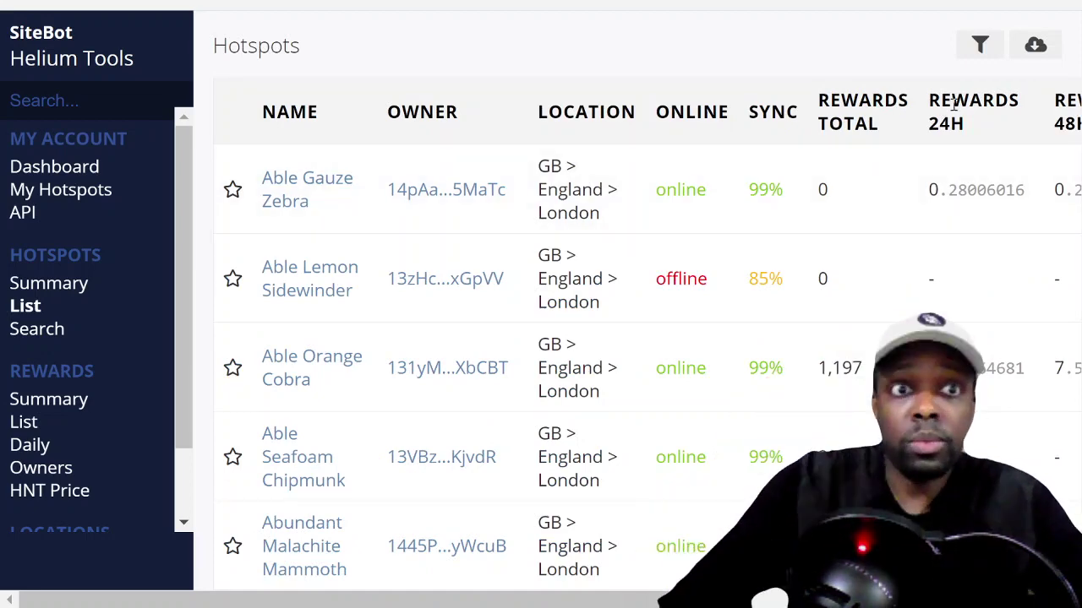
pyautogui.click(982, 47)
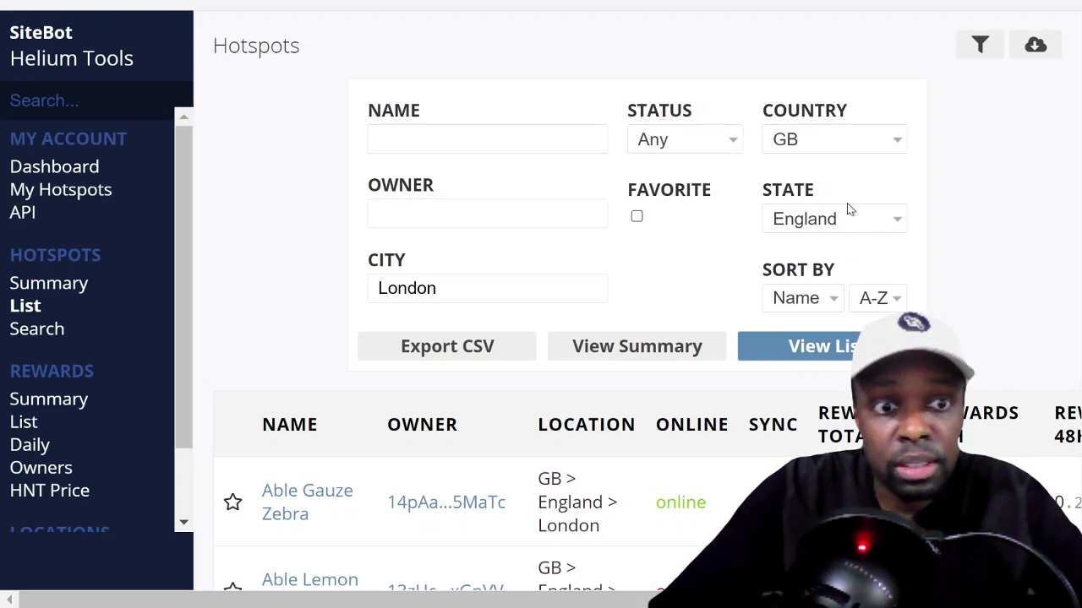
pyautogui.press('Down')
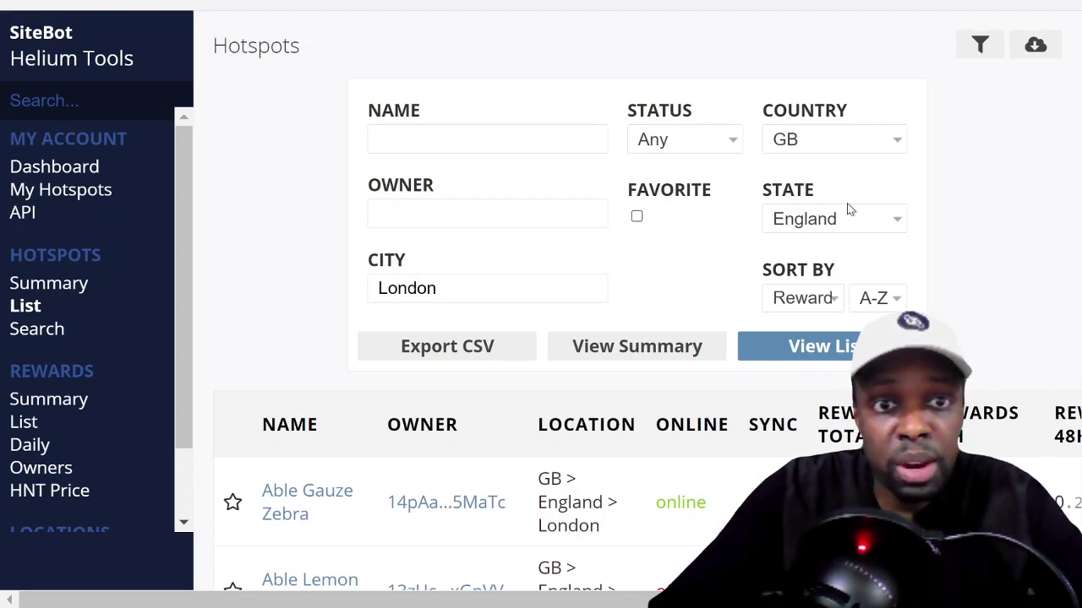
pyautogui.click(824, 346)
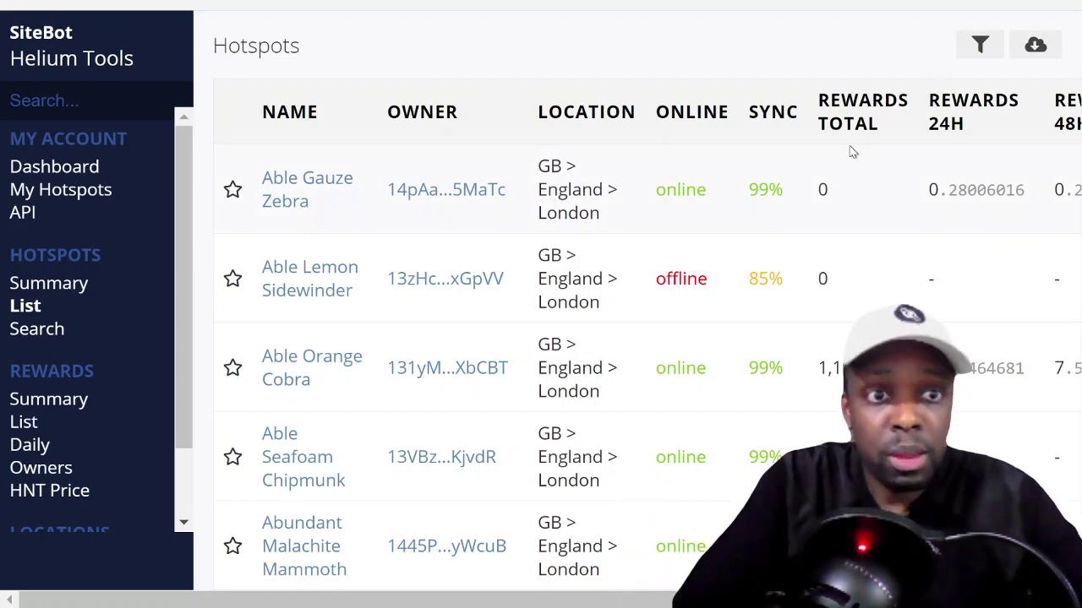
# - Open the Able Orange Cobra hotspot, review its overview, view its owner's hotspots and return to the overview
pyautogui.scroll(-1, 911, 183)
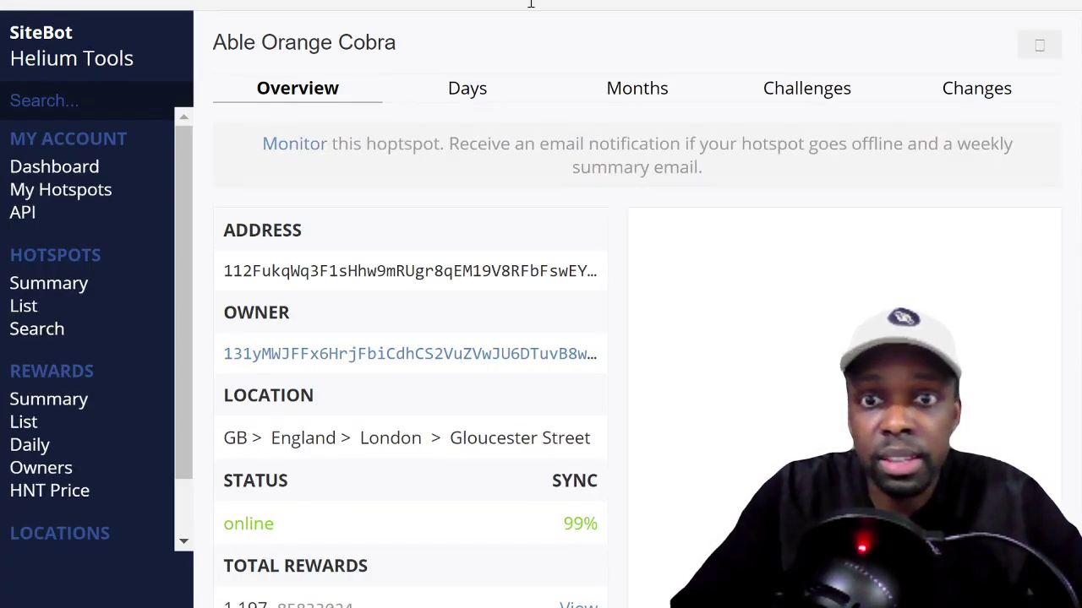
pyautogui.scroll(-5, 529, 182)
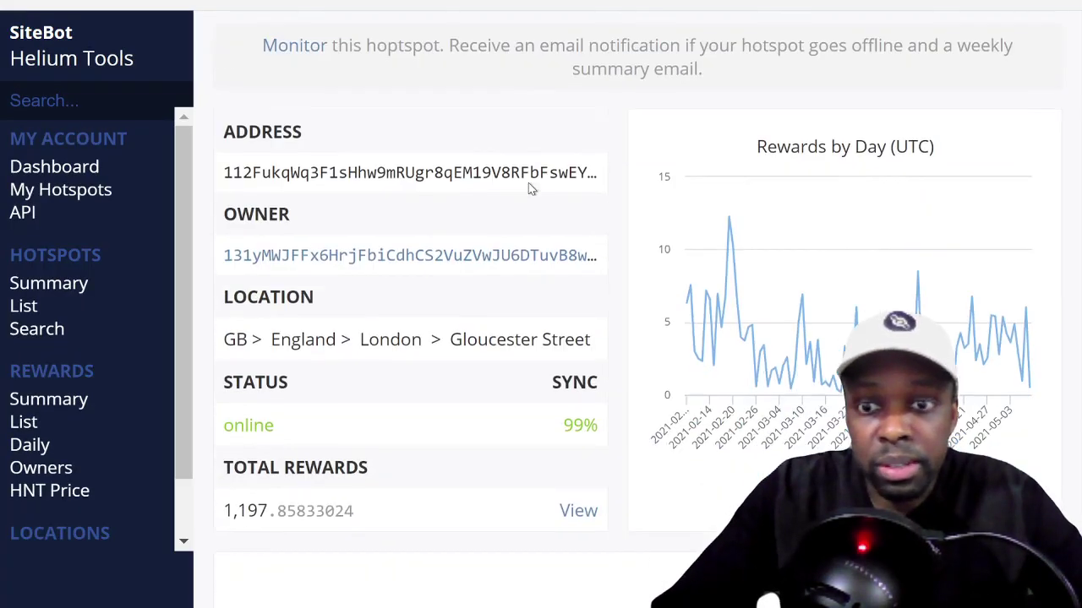
pyautogui.scroll(5, 535, 161)
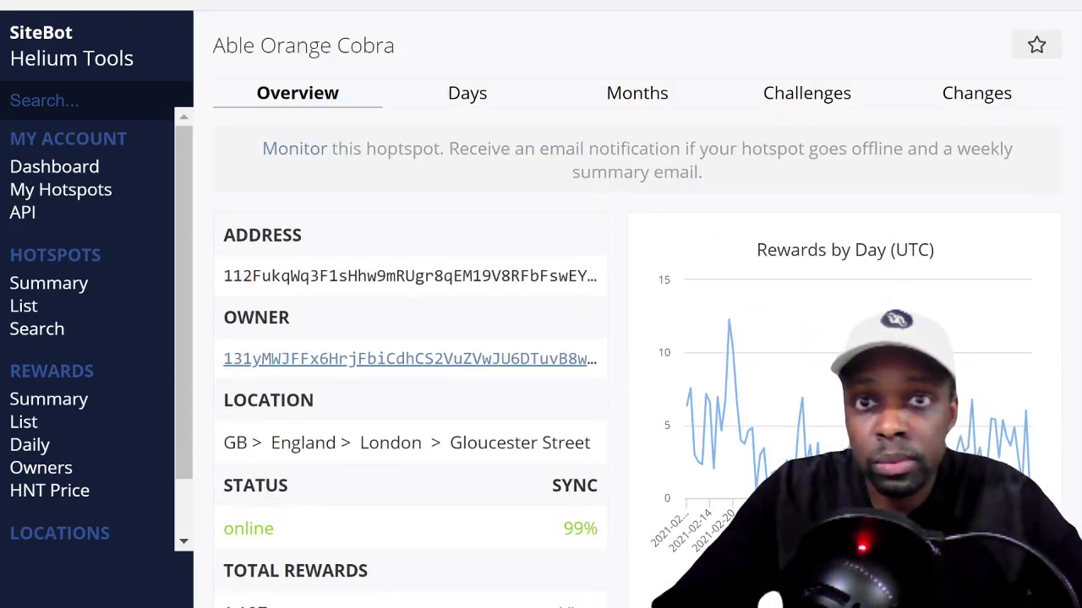
pyautogui.click(410, 358)
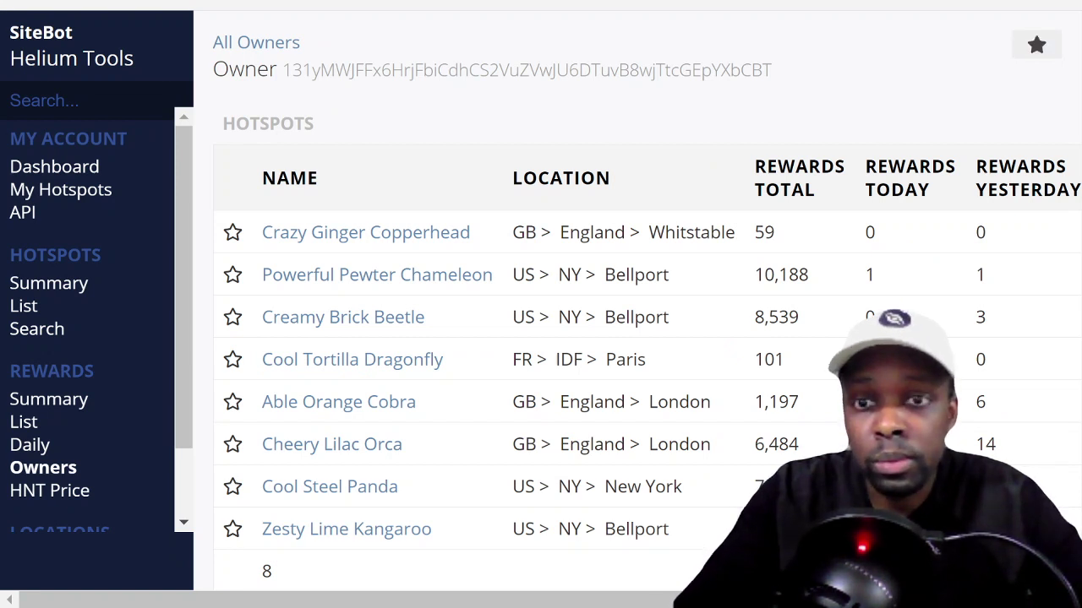
pyautogui.hotkey('alt', 'Left')
# - Copy the hotspot name Able Orange Cobra and search for it in Helium Explorer
pyautogui.doubleClick(381, 279)
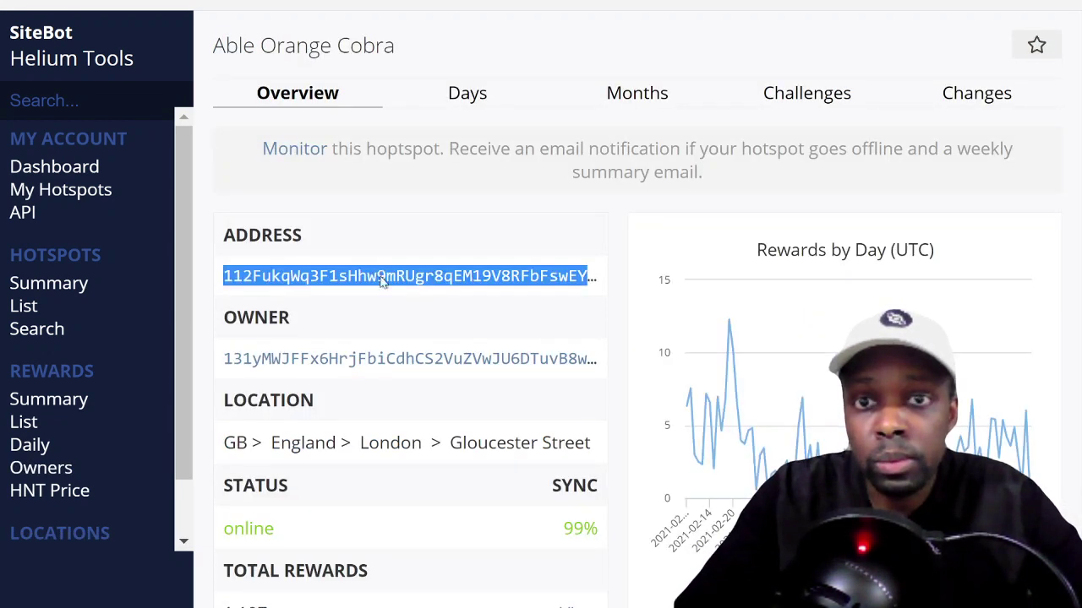
pyautogui.tripleClick(303, 31)
pyautogui.hotkey('ctrl', 'c')
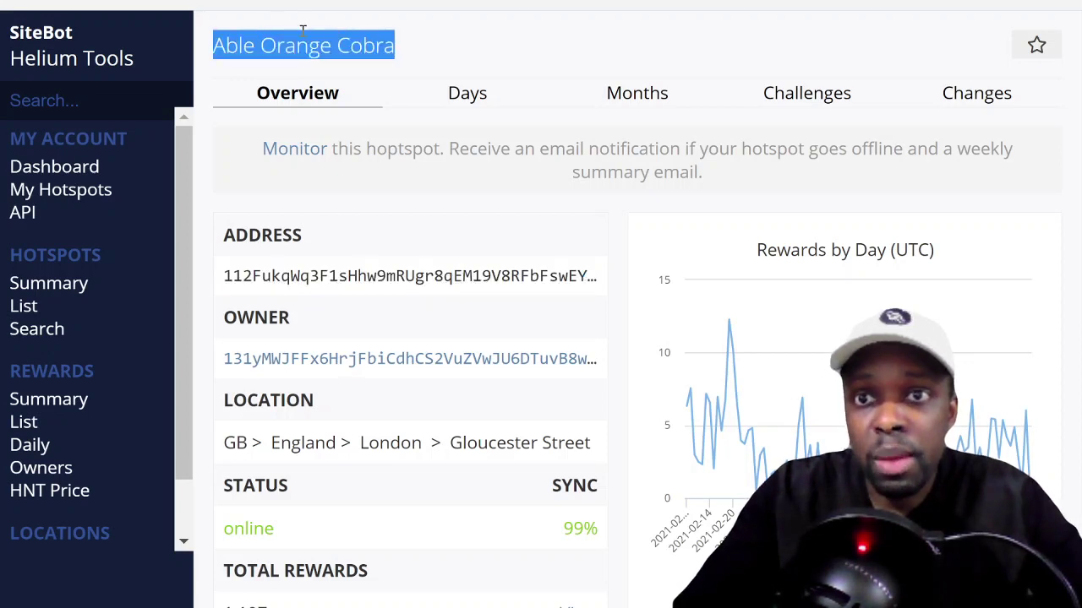
pyautogui.hotkey('ctrl', 'Tab')
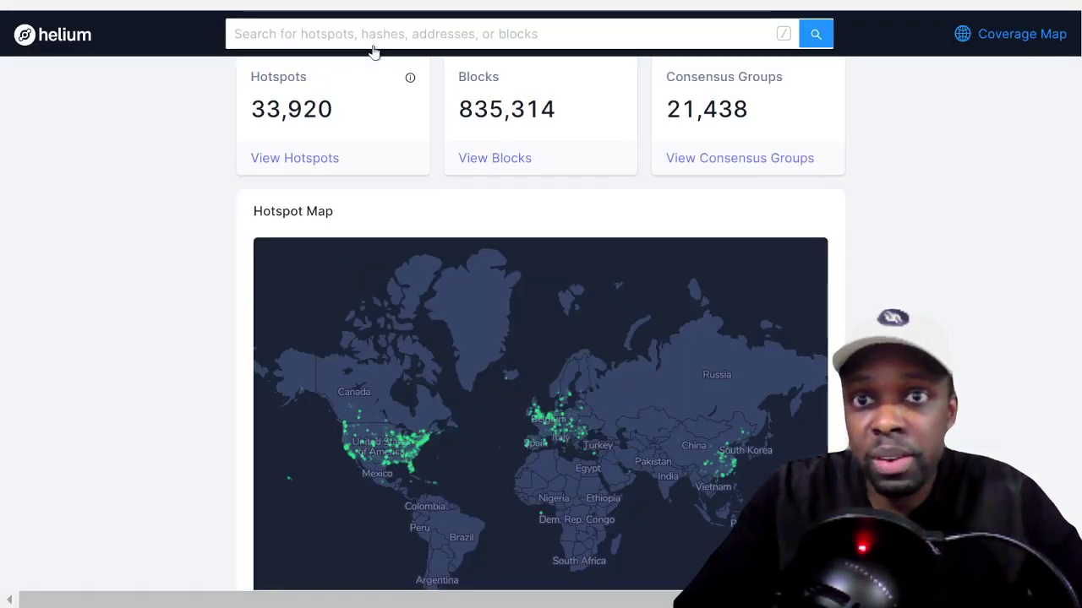
pyautogui.click(369, 37)
pyautogui.hotkey('ctrl', 'v')
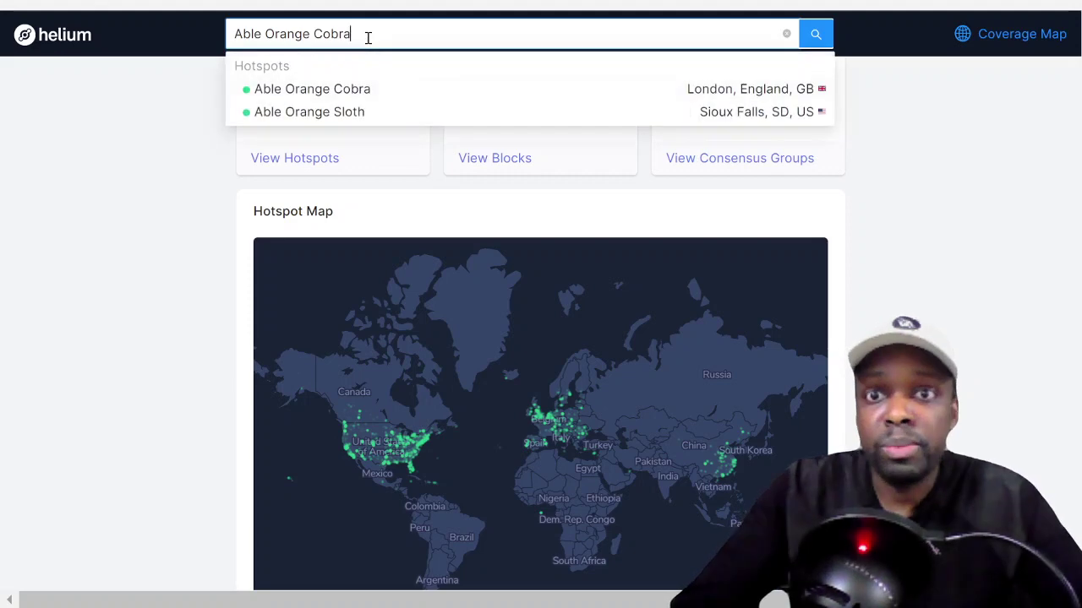
# - Open the Able Orange Cobra hotspot in London, England from the search suggestions and review its recent witnesses
pyautogui.click(363, 90)
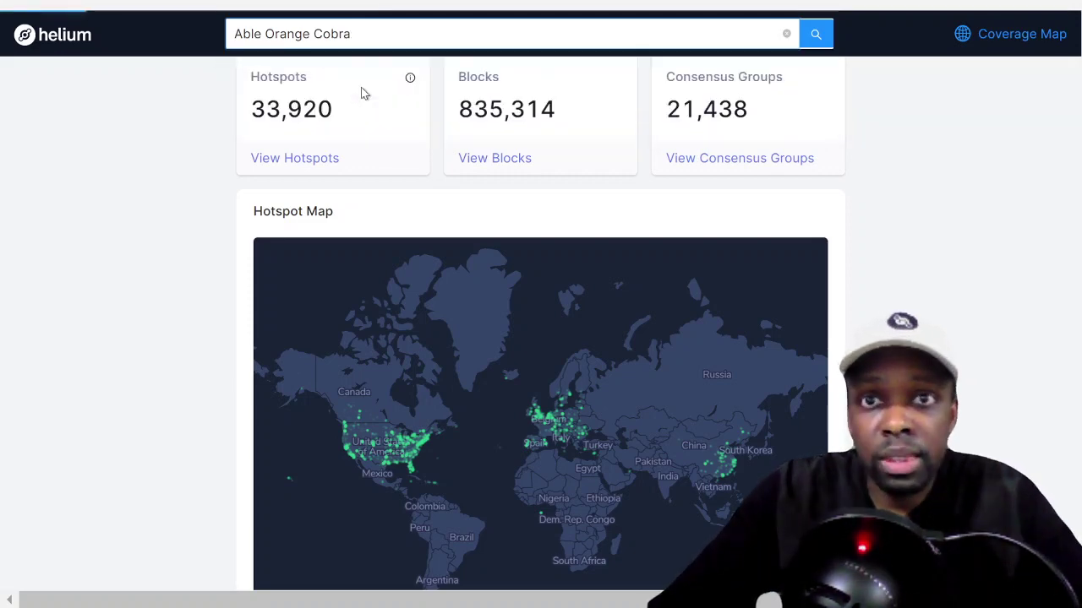
pyautogui.scroll(-2, 342, 222)
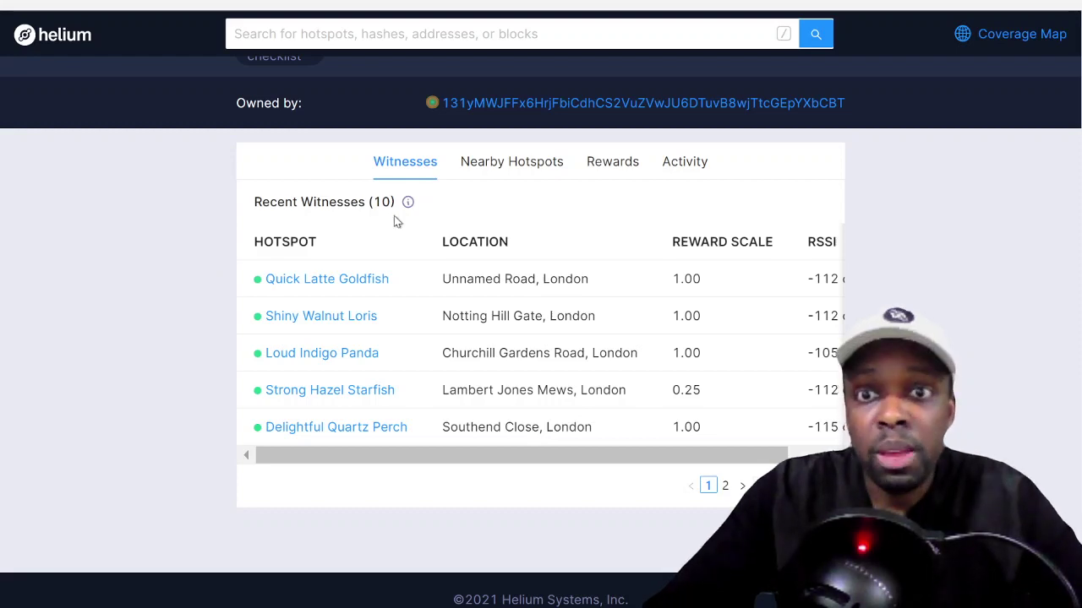
pyautogui.scroll(3, 384, 198)
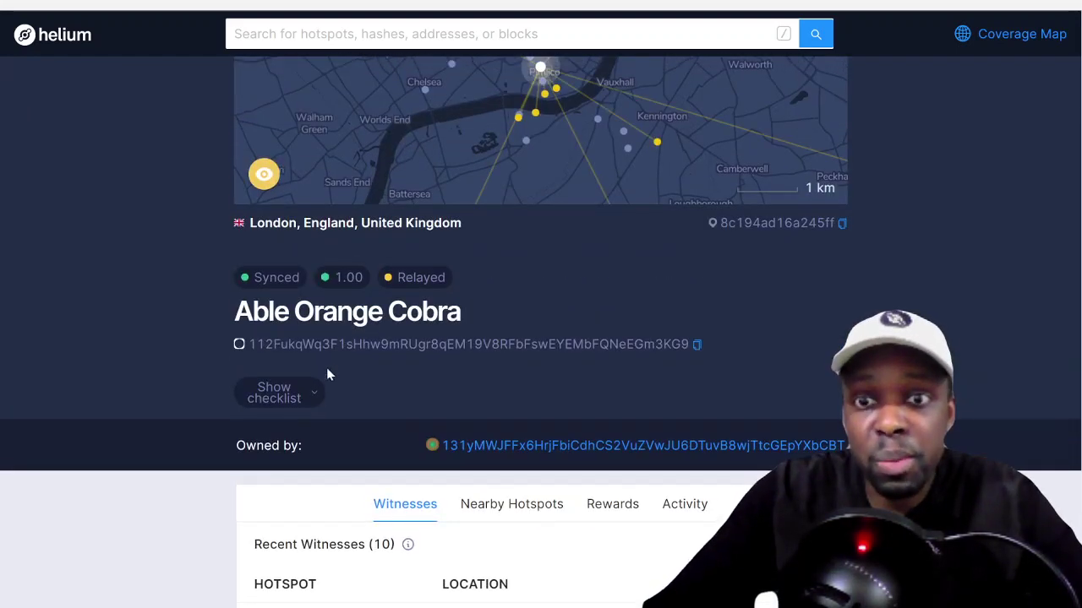
# - Expand the checklist of the Able Orange Cobra hotspot and examine the hotspots around it on the London map
pyautogui.click(316, 397)
pyautogui.scroll(-2, 228, 503)
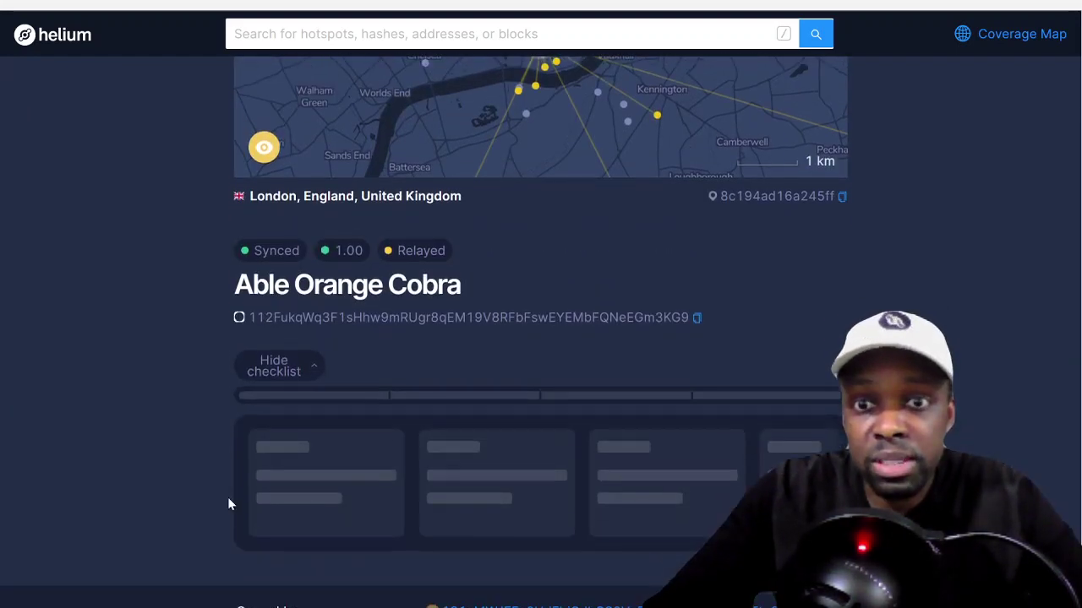
pyautogui.scroll(3, 228, 505)
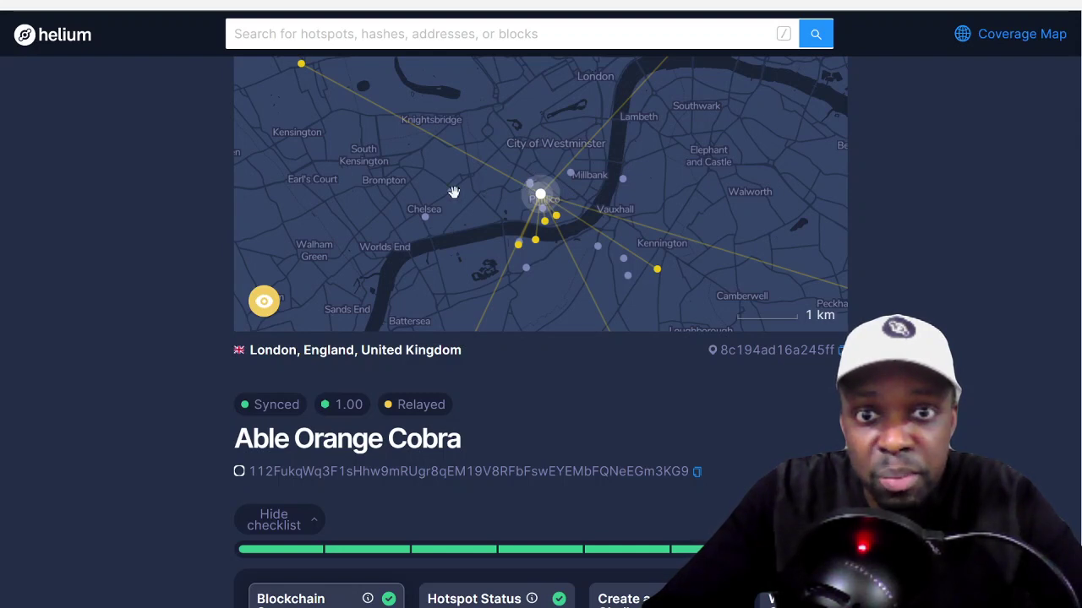
pyautogui.moveTo(441, 206)
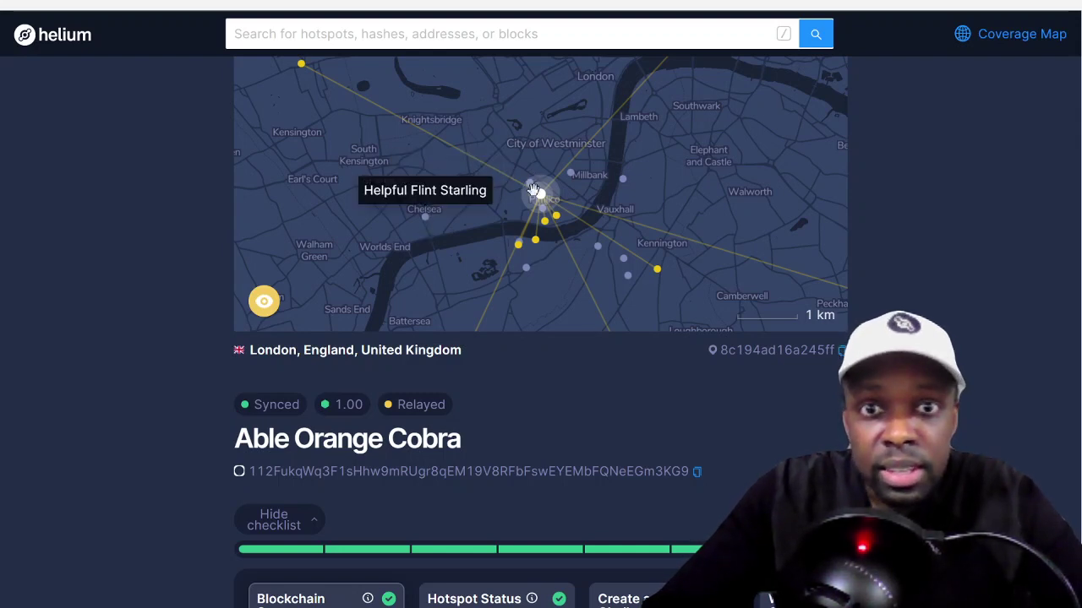